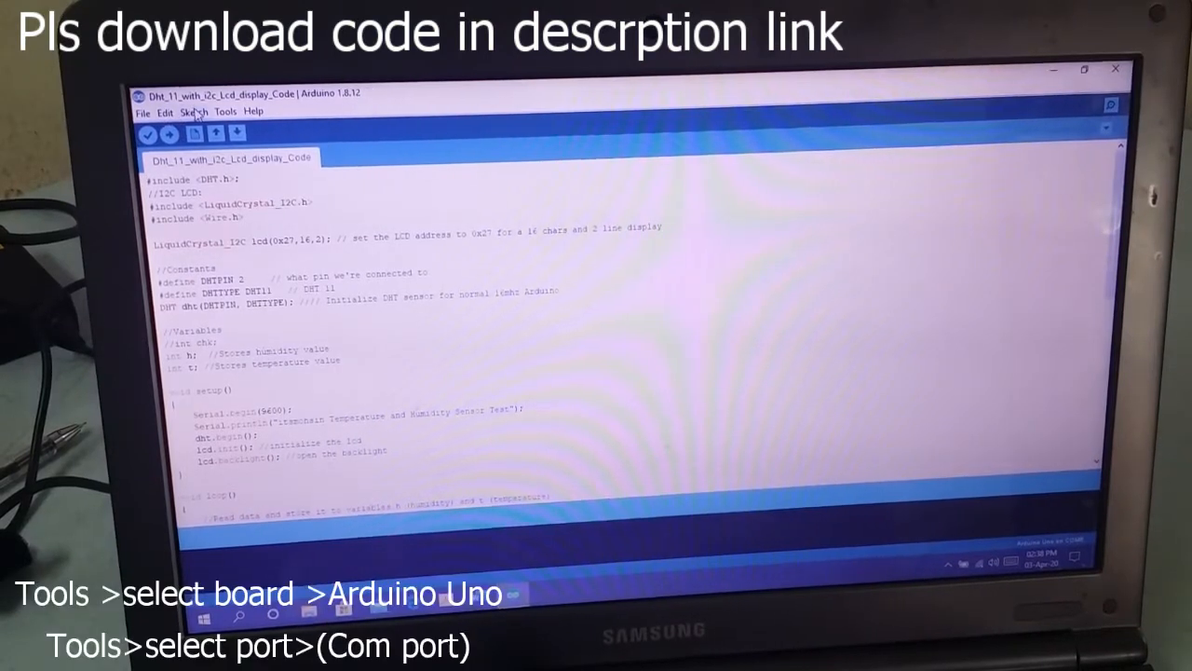
# - Select Arduino Uno as the board and COM6 as the upload port from the Tools menu
pyautogui.click(231, 113)
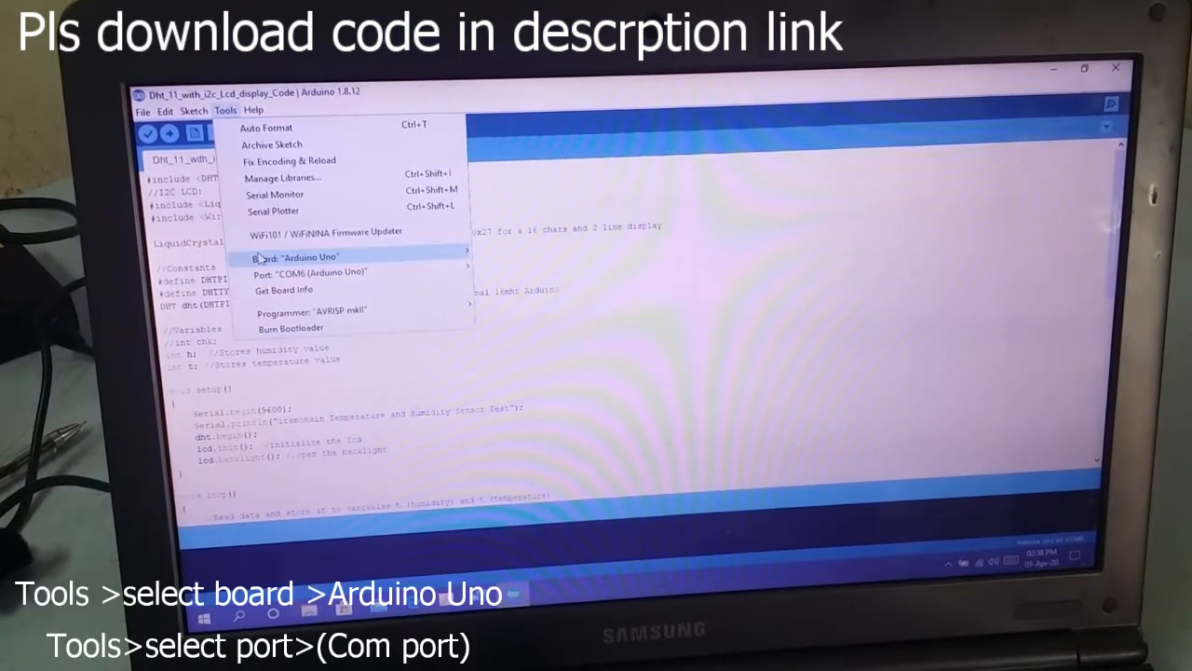
pyautogui.moveTo(296, 257)
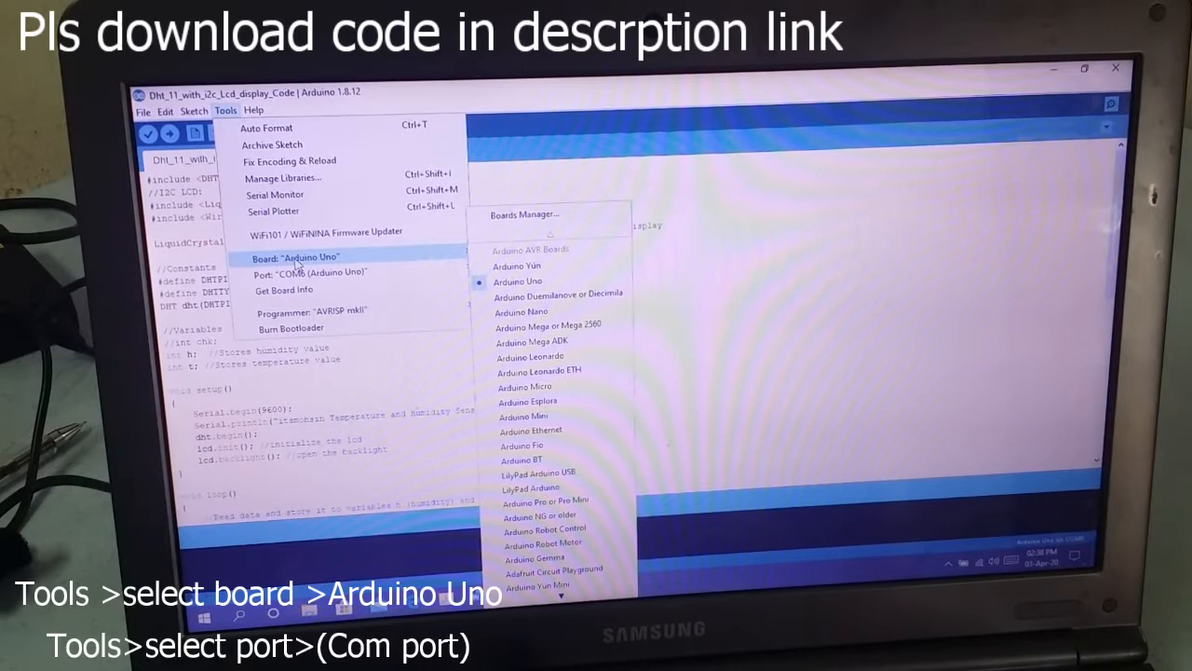
pyautogui.click(517, 279)
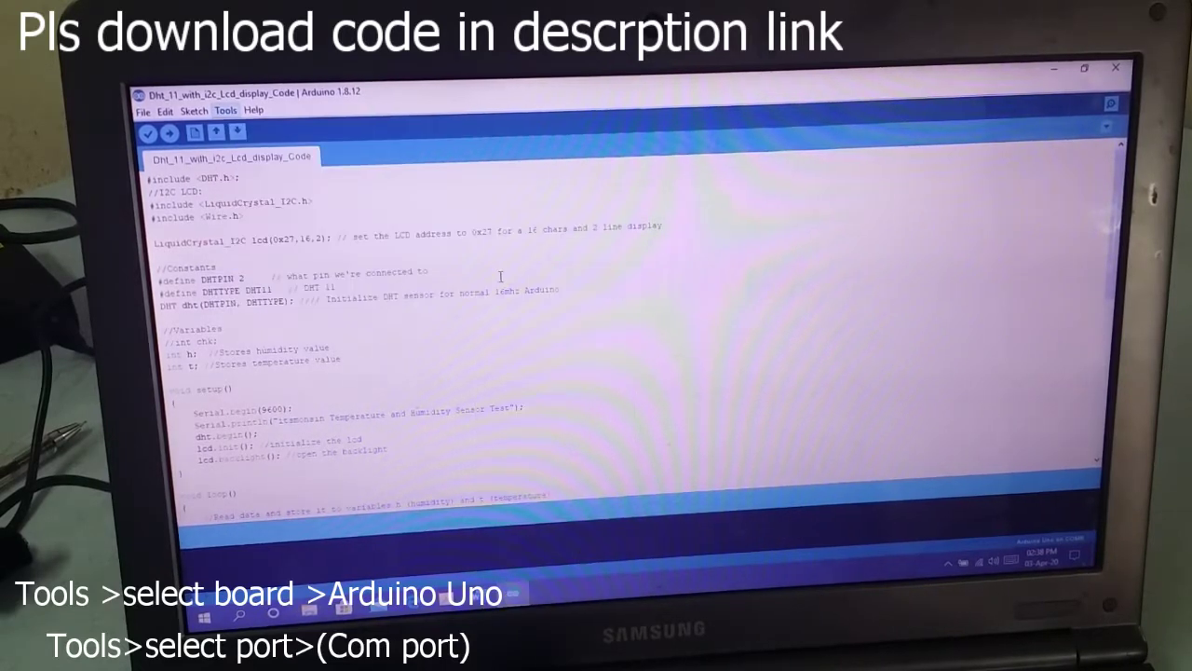
pyautogui.click(226, 110)
pyautogui.moveTo(312, 273)
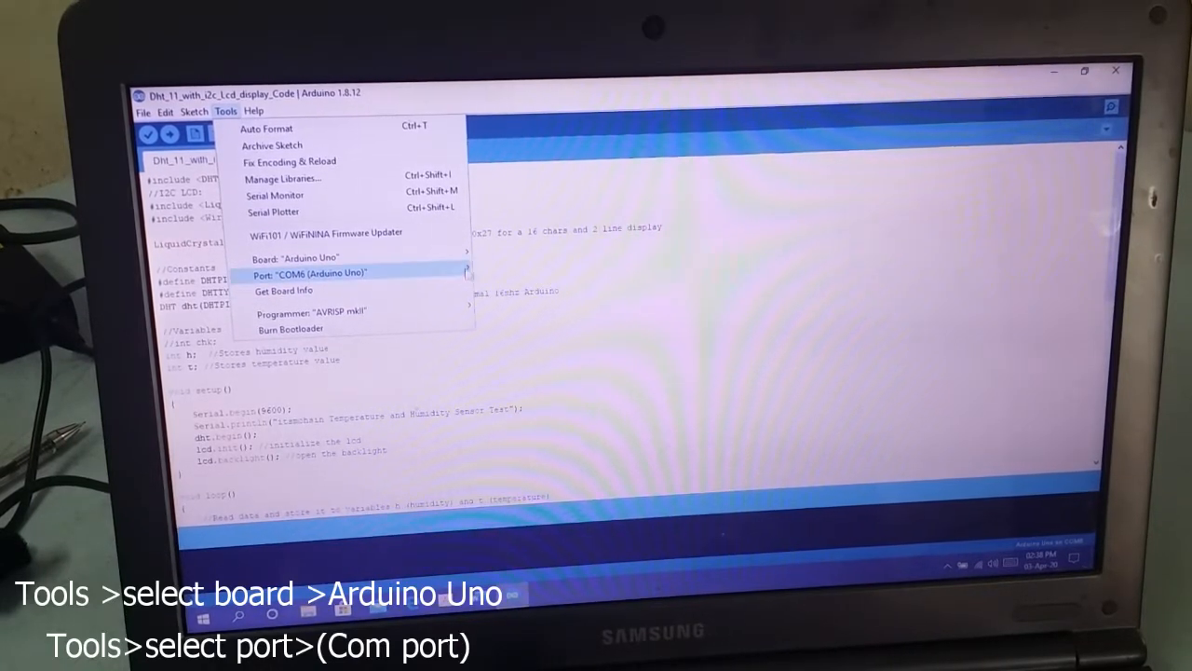
pyautogui.click(522, 280)
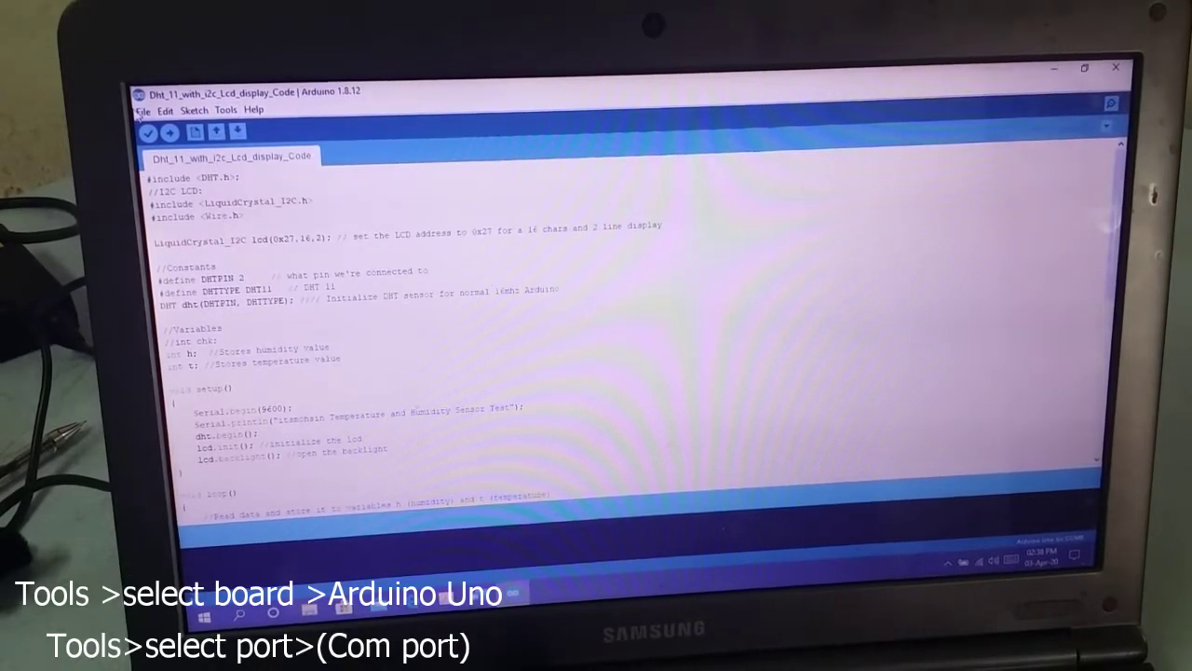
pyautogui.click(195, 112)
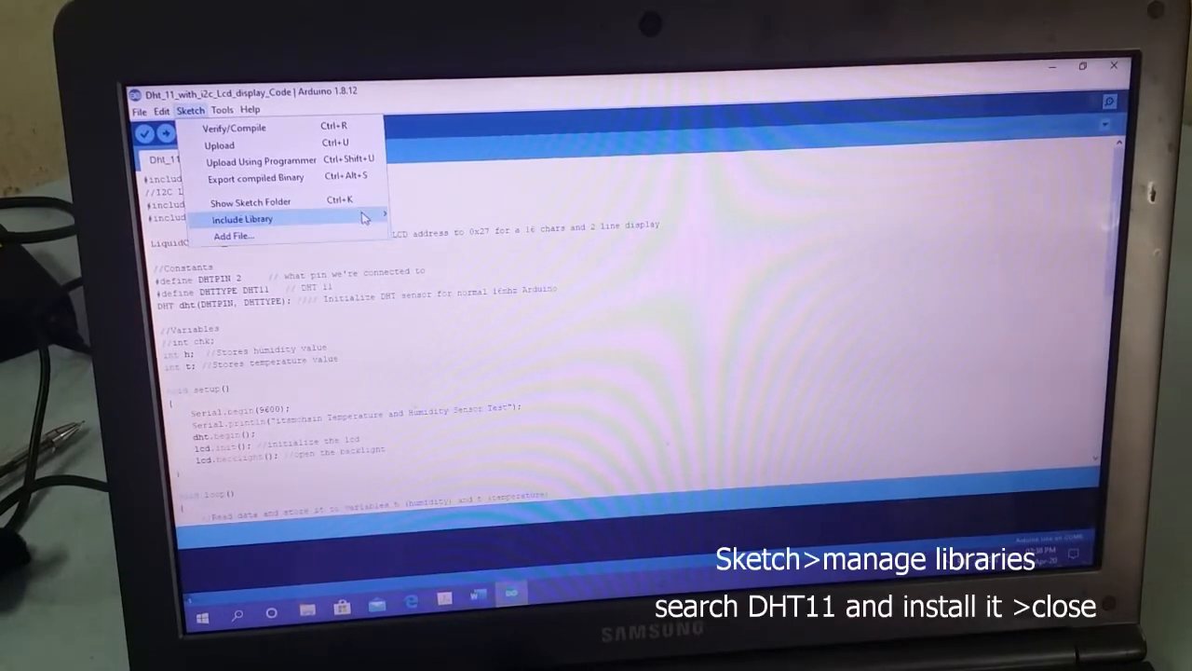
pyautogui.moveTo(243, 220)
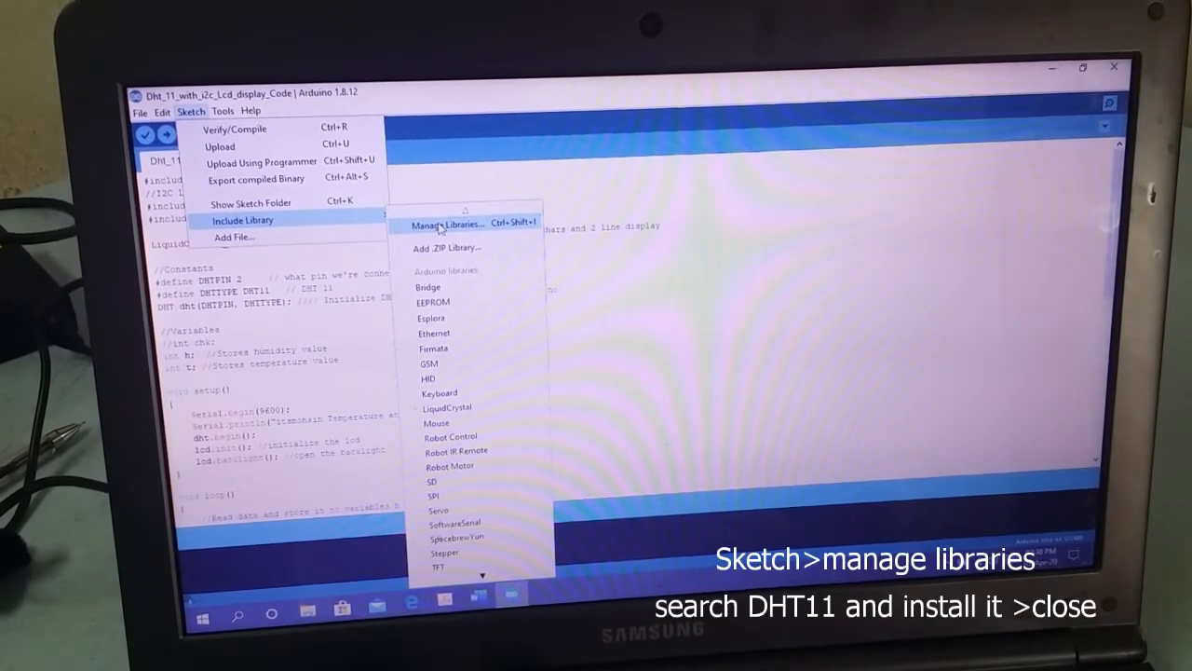
pyautogui.click(442, 225)
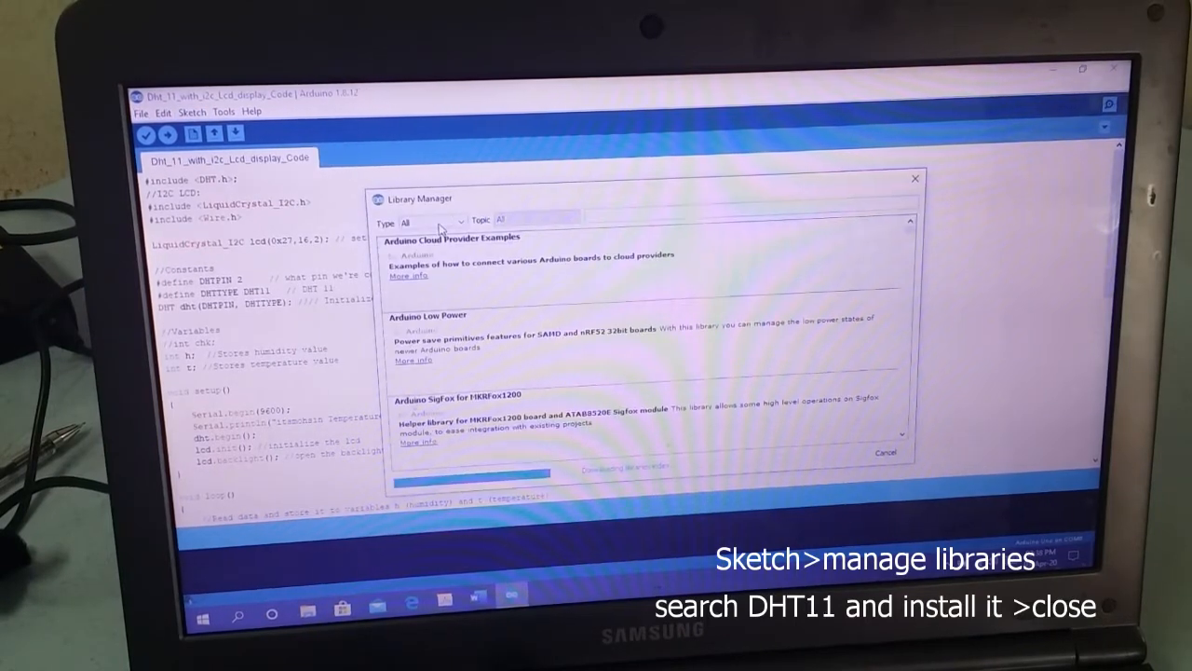
pyautogui.click(594, 218)
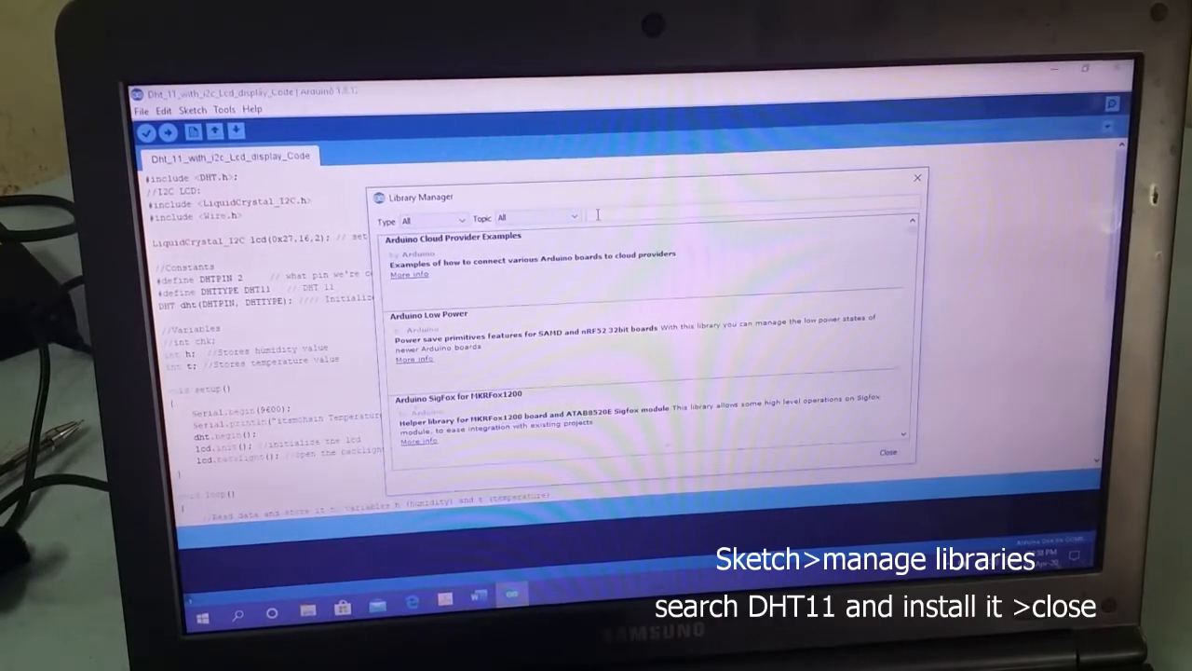
pyautogui.write('dht')
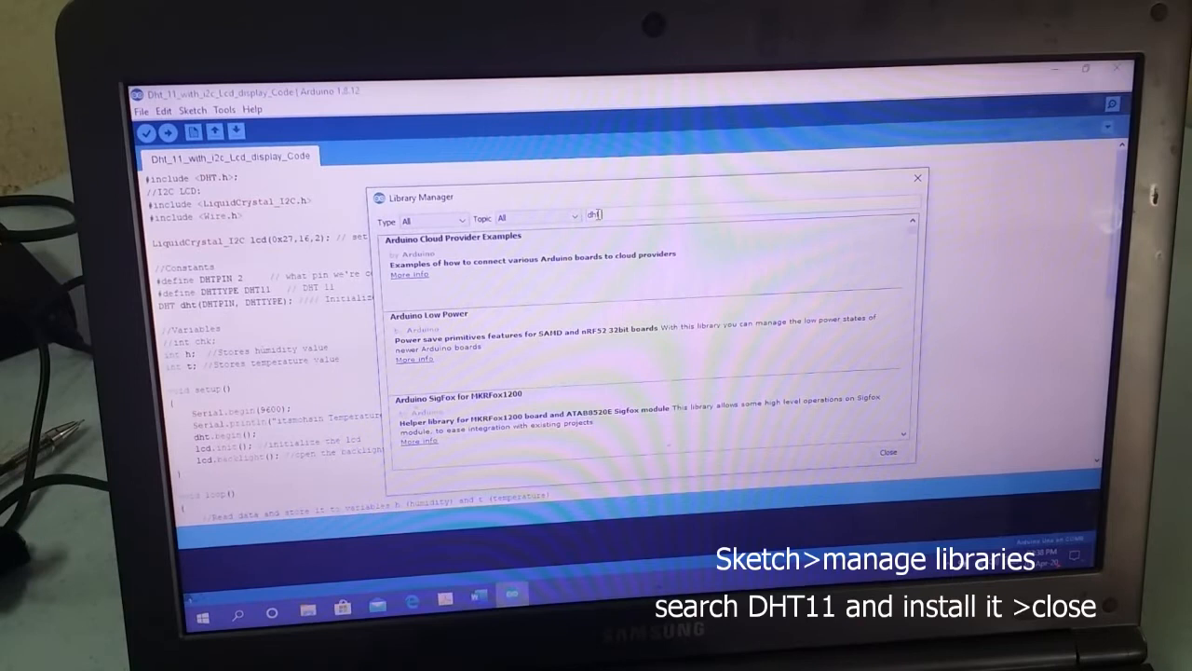
pyautogui.write(' 11')
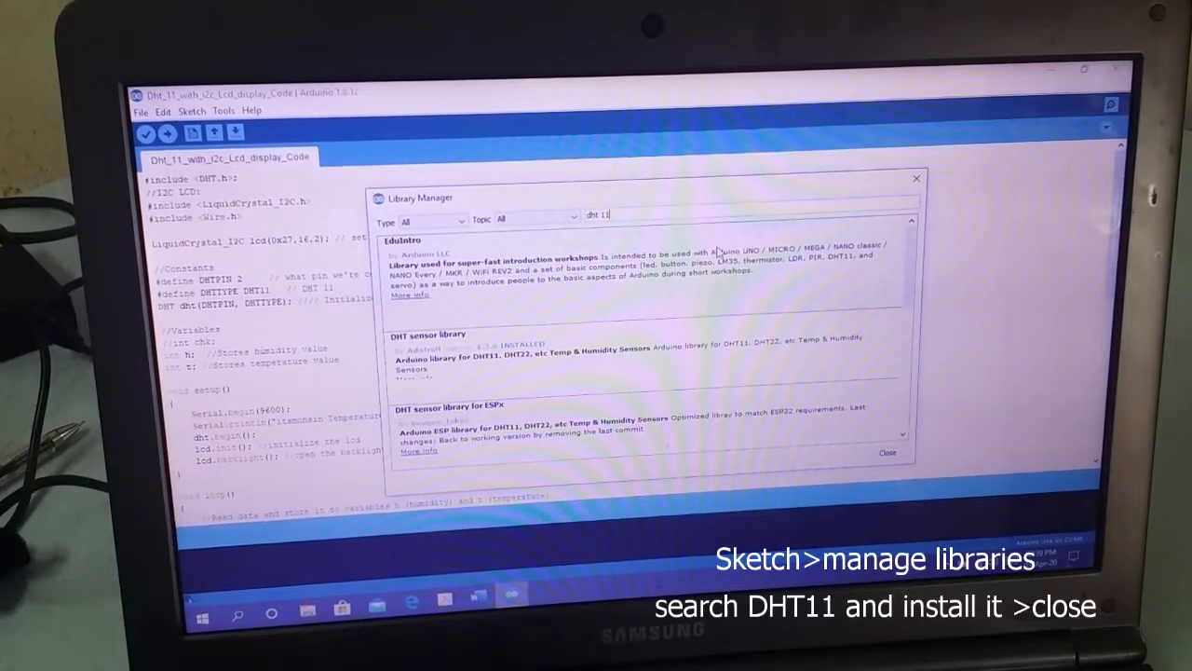
pyautogui.moveTo(634, 364)
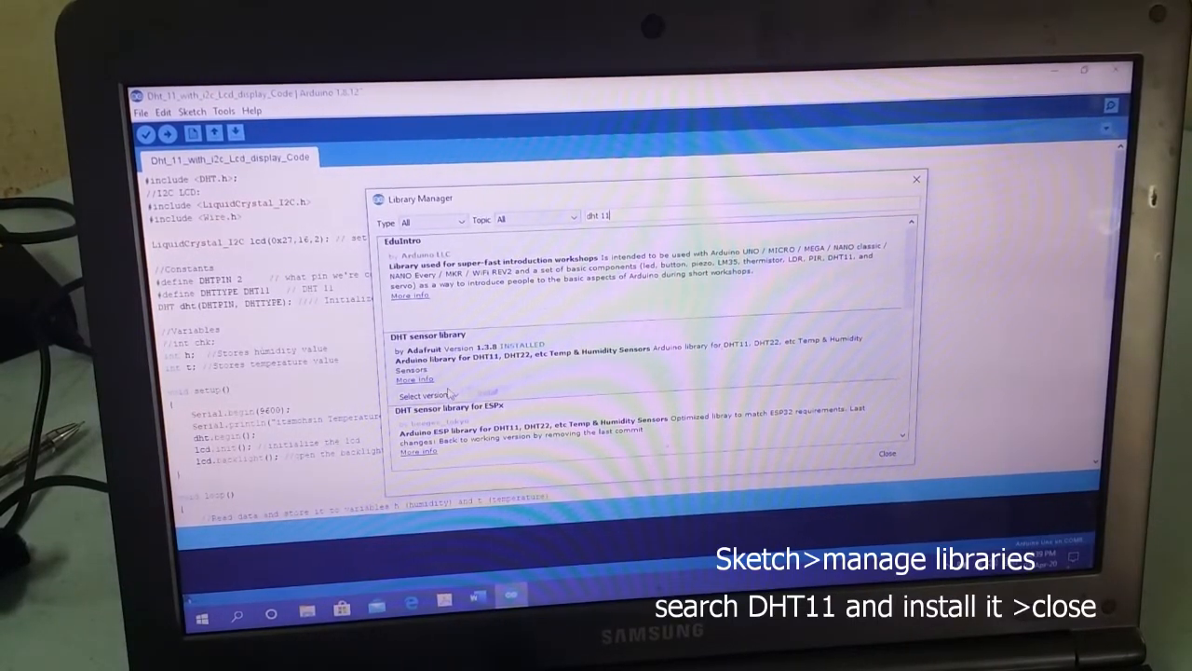
pyautogui.click(455, 397)
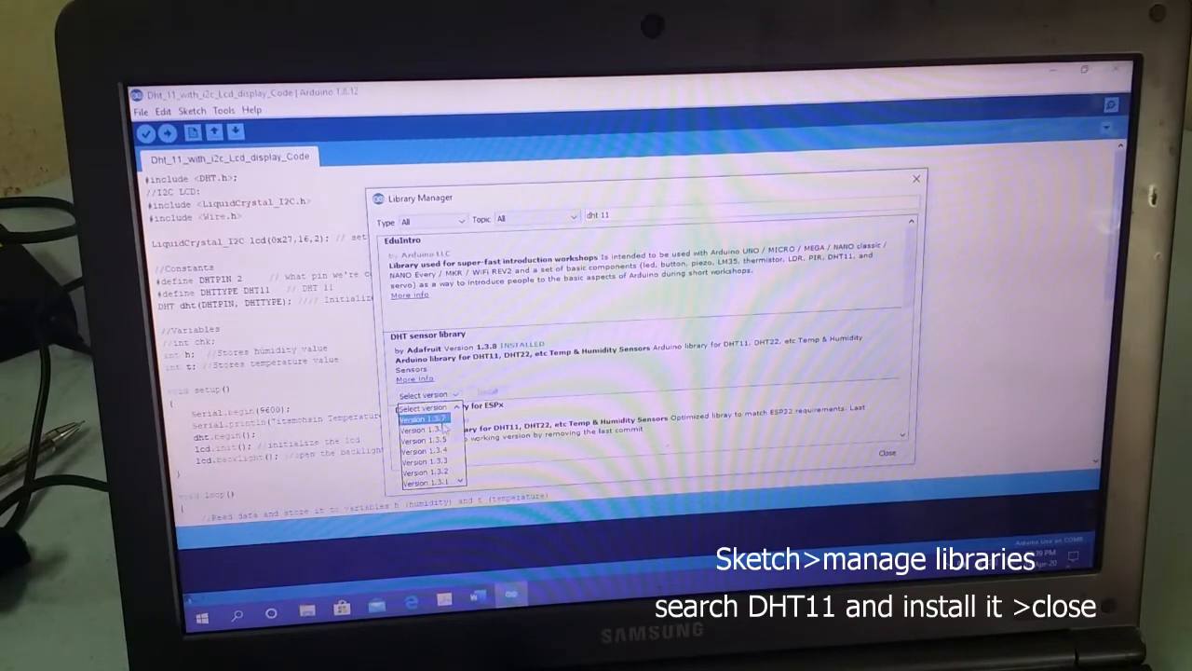
pyautogui.click(424, 418)
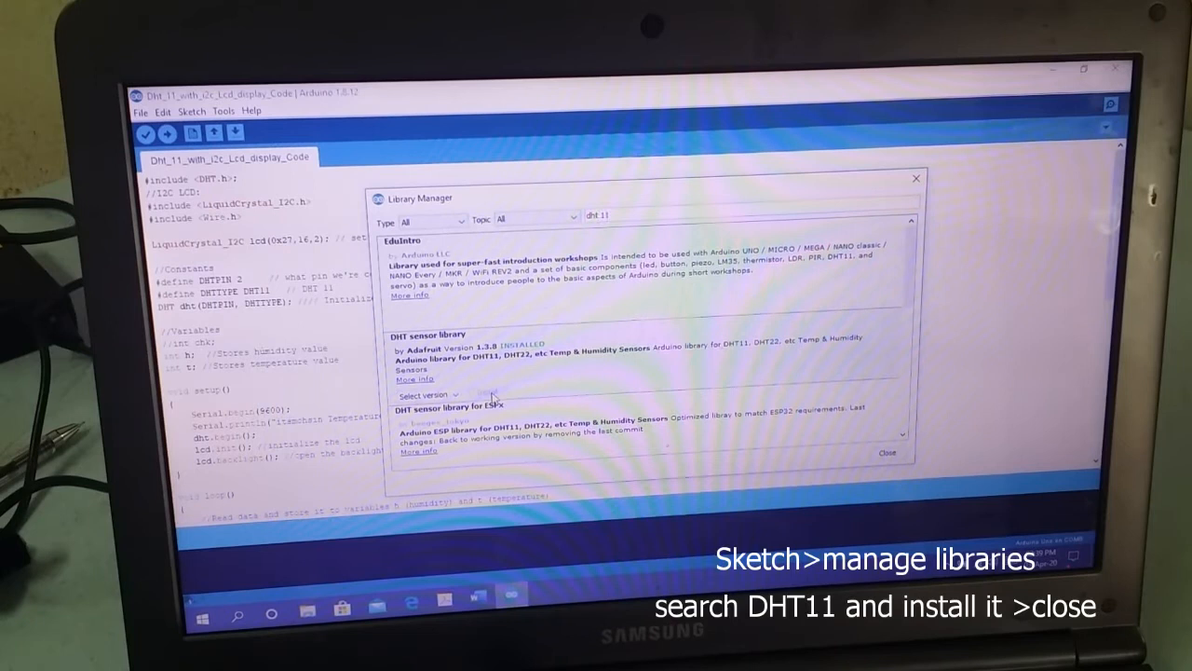
pyautogui.moveTo(643, 268)
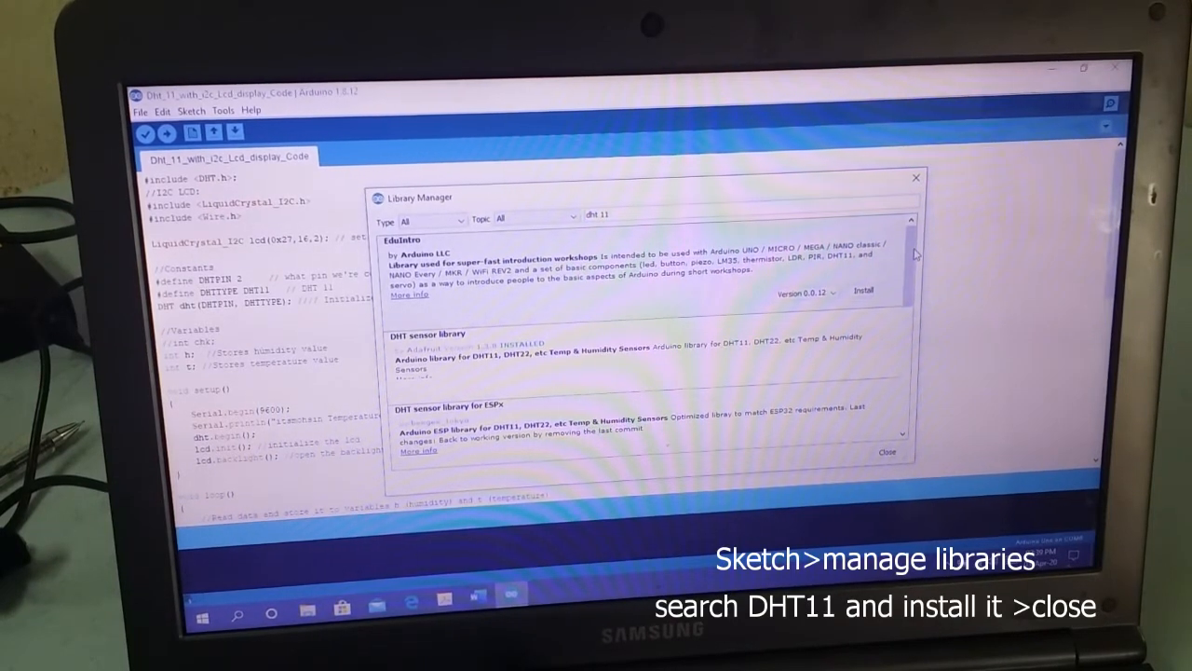
pyautogui.click(915, 178)
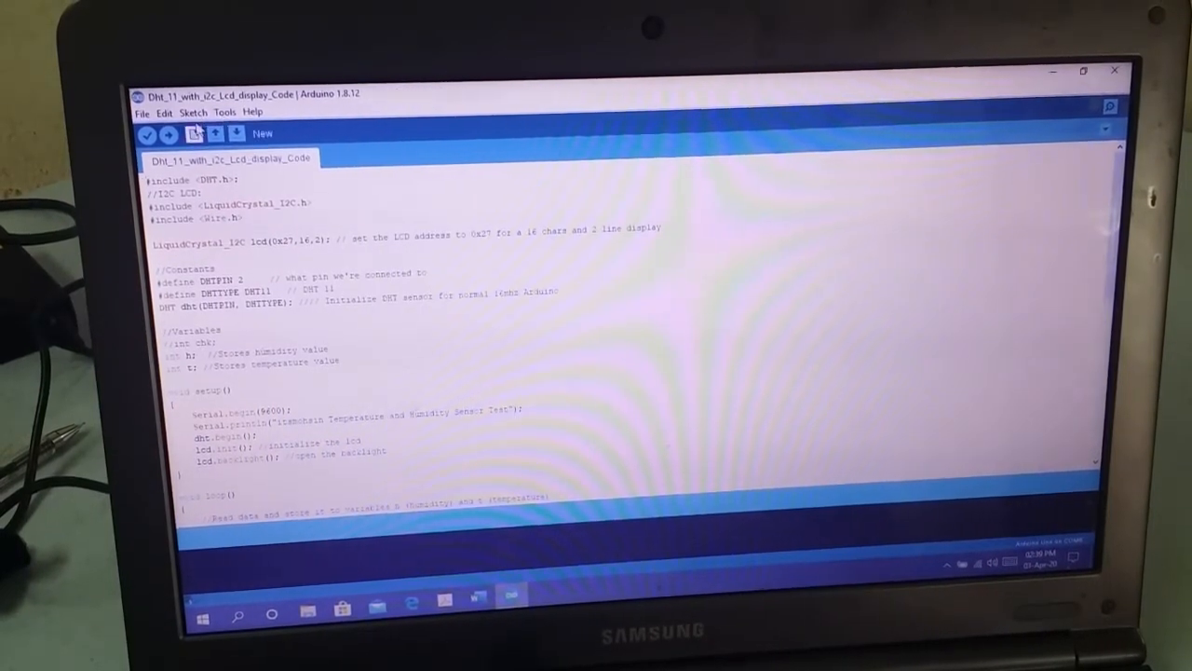
# - Add Adafruit_Sensor.zip from Downloads via Add .ZIP Library
pyautogui.click(193, 111)
pyautogui.moveTo(245, 220)
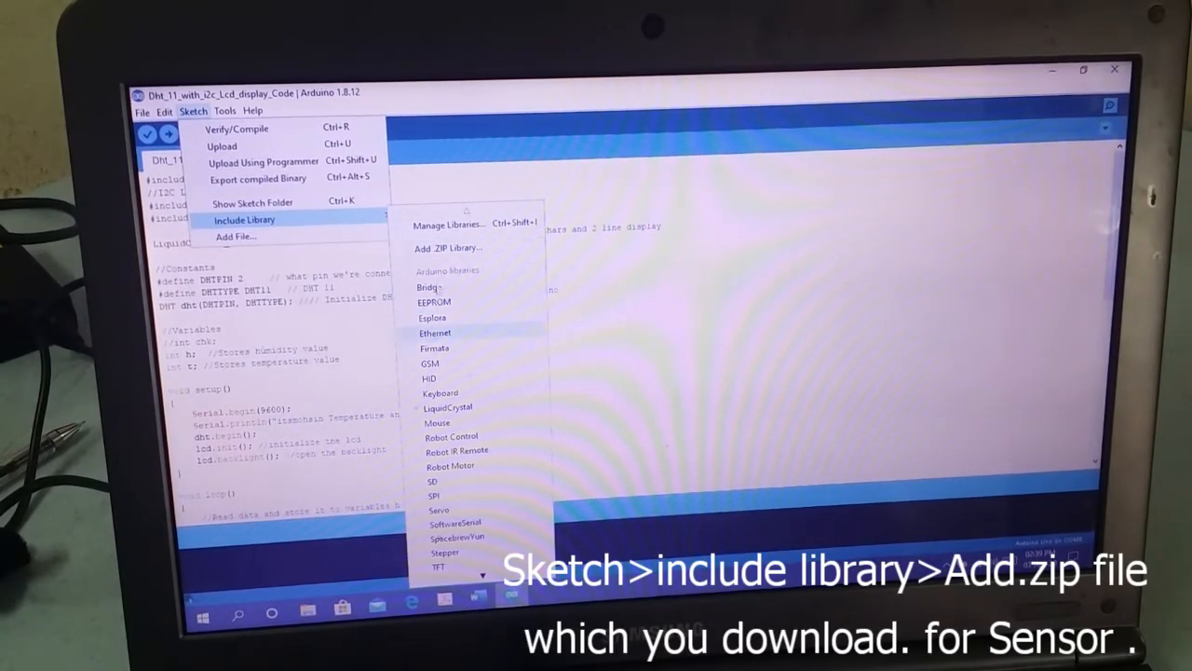
pyautogui.click(447, 249)
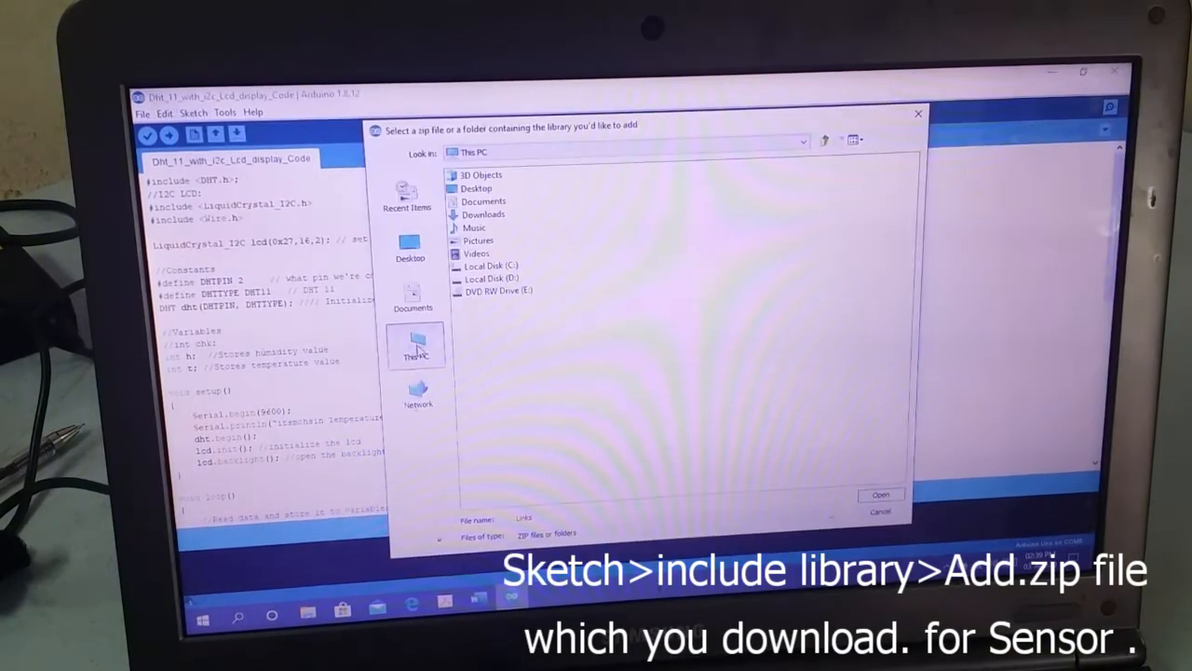
pyautogui.doubleClick(484, 214)
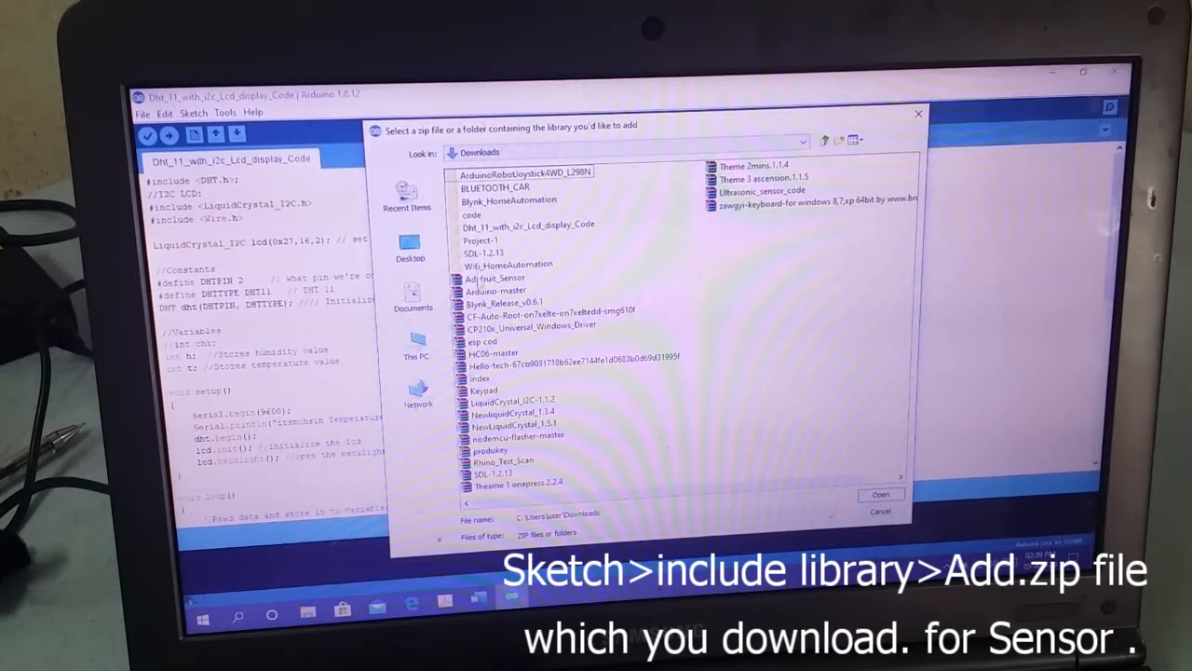
pyautogui.click(494, 278)
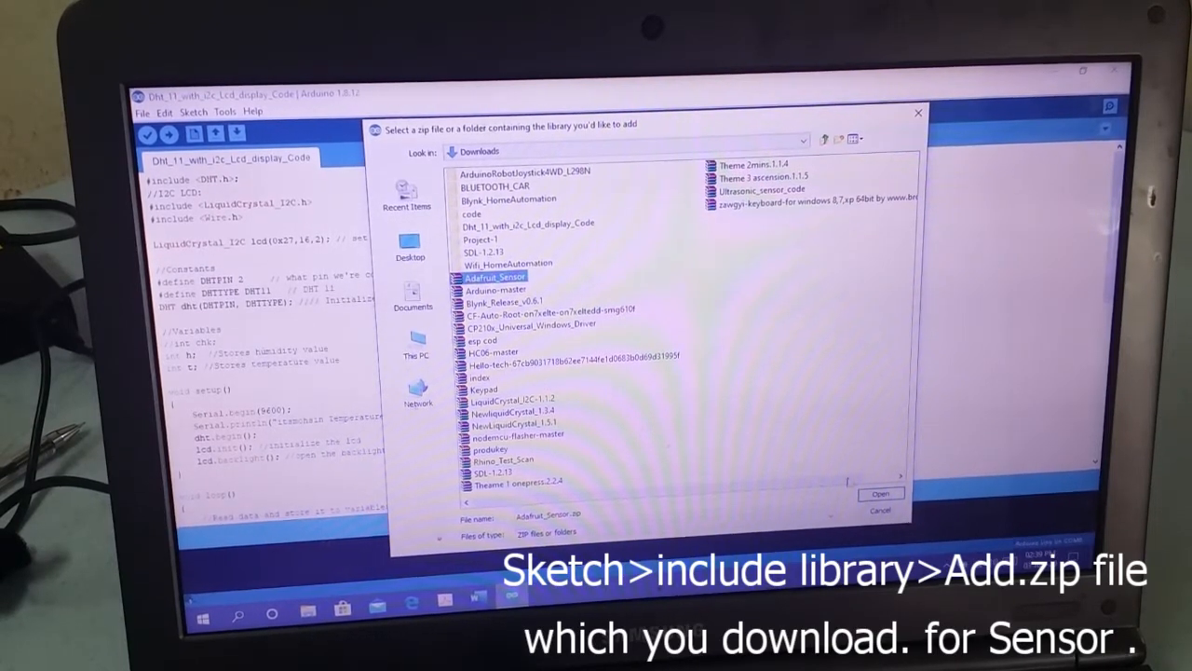
pyautogui.click(880, 493)
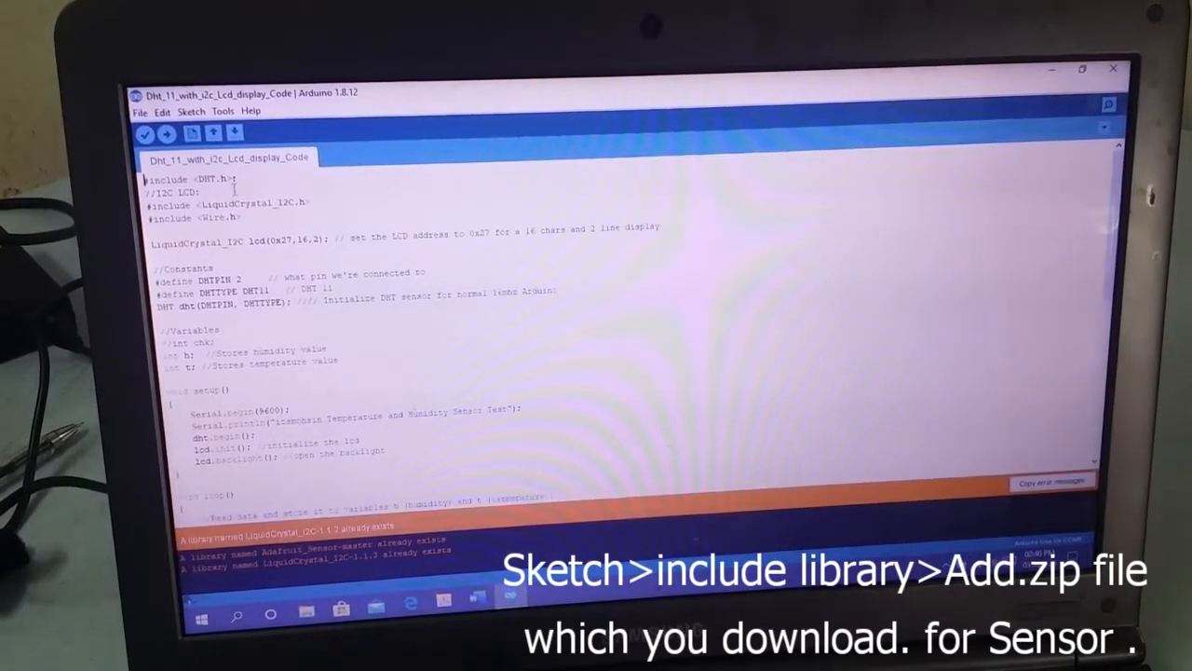
# - Choose LiquidCrystal_I2C-1.1.2.zip in Downloads through Add .ZIP Library
pyautogui.click(191, 111)
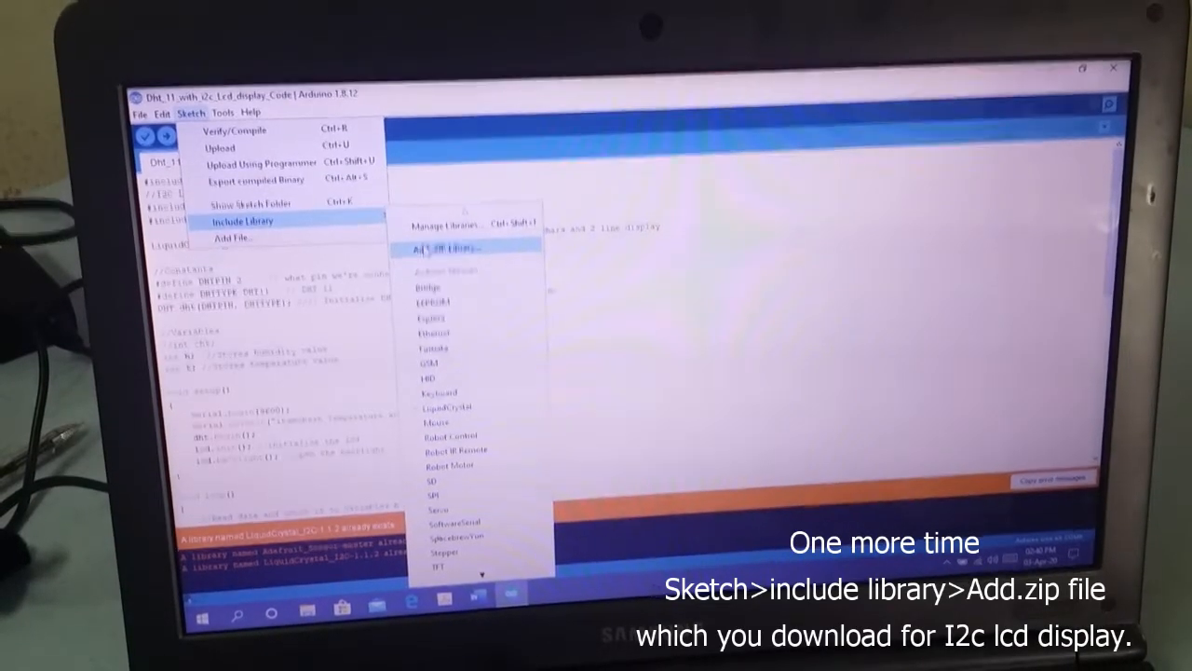
pyautogui.click(424, 250)
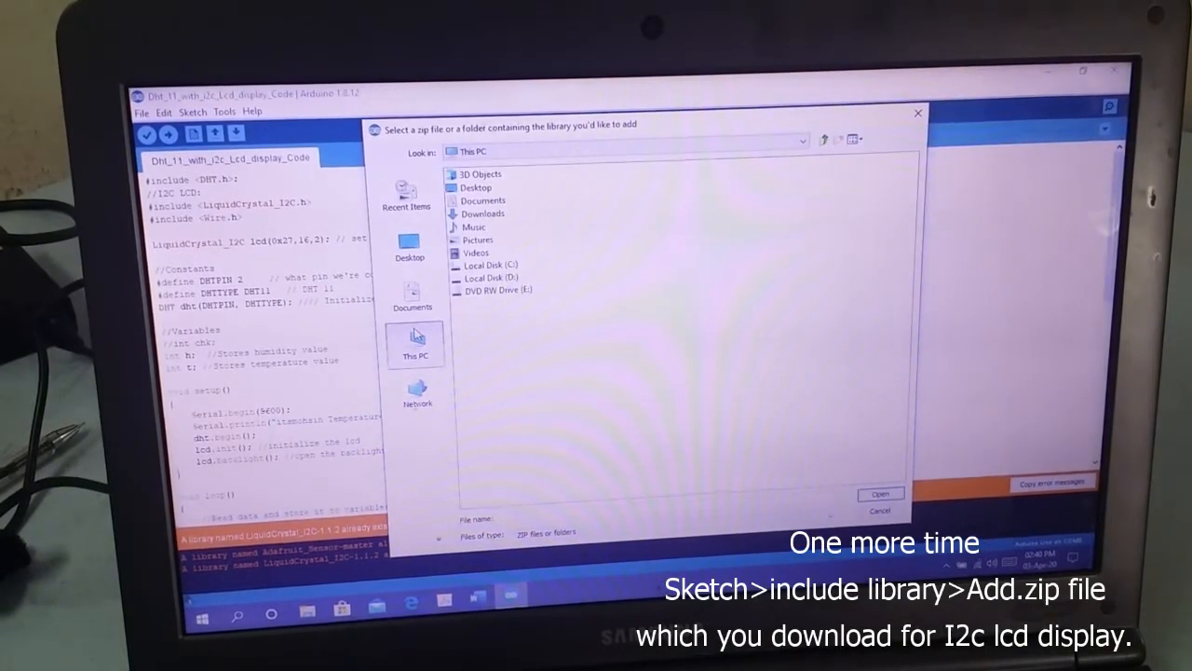
pyautogui.doubleClick(483, 213)
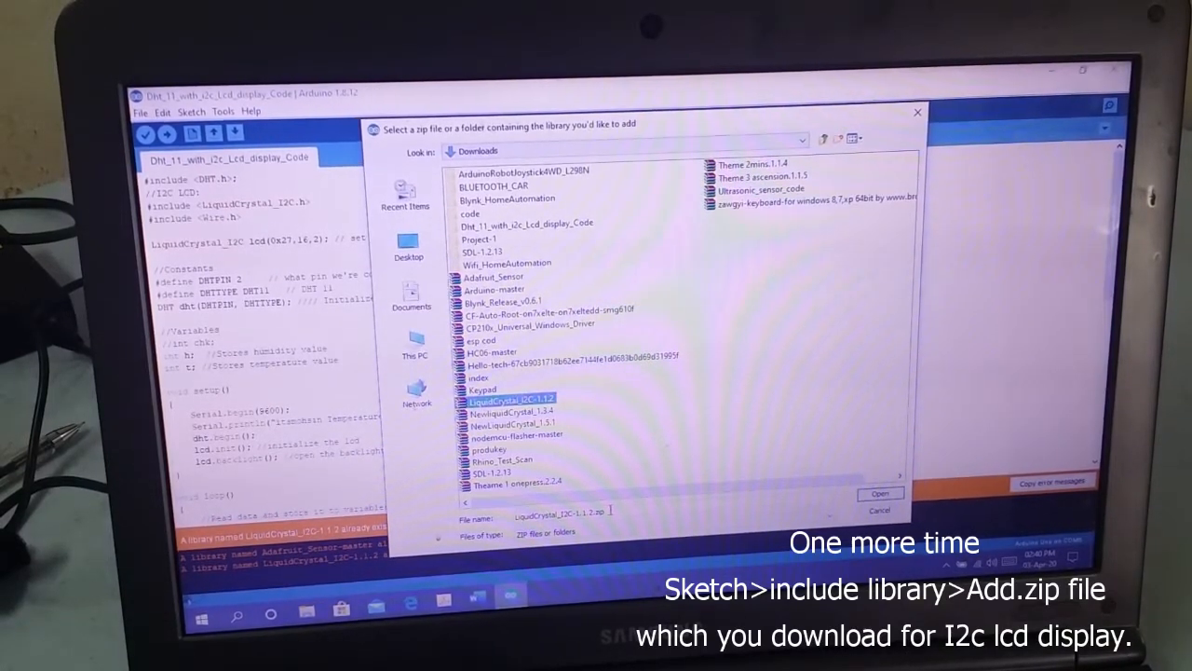
pyautogui.doubleClick(601, 512)
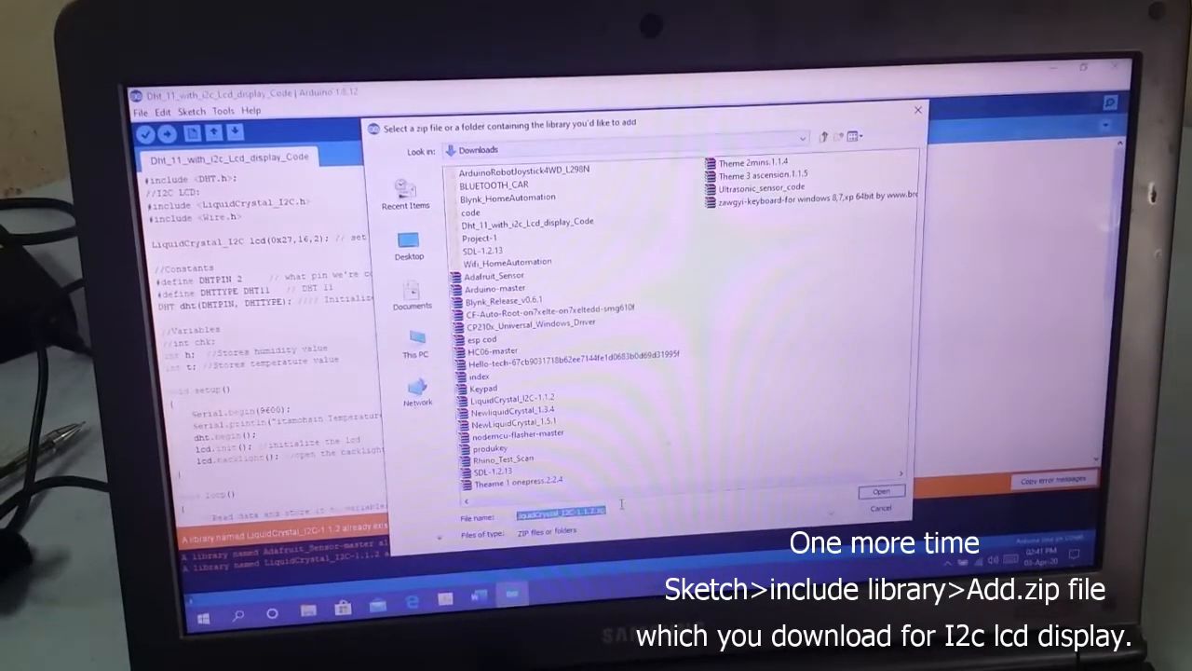
# - Confirm adding the LiquidCrystal_I2C-1.1.2 library from the ZIP dialog
pyautogui.click(881, 491)
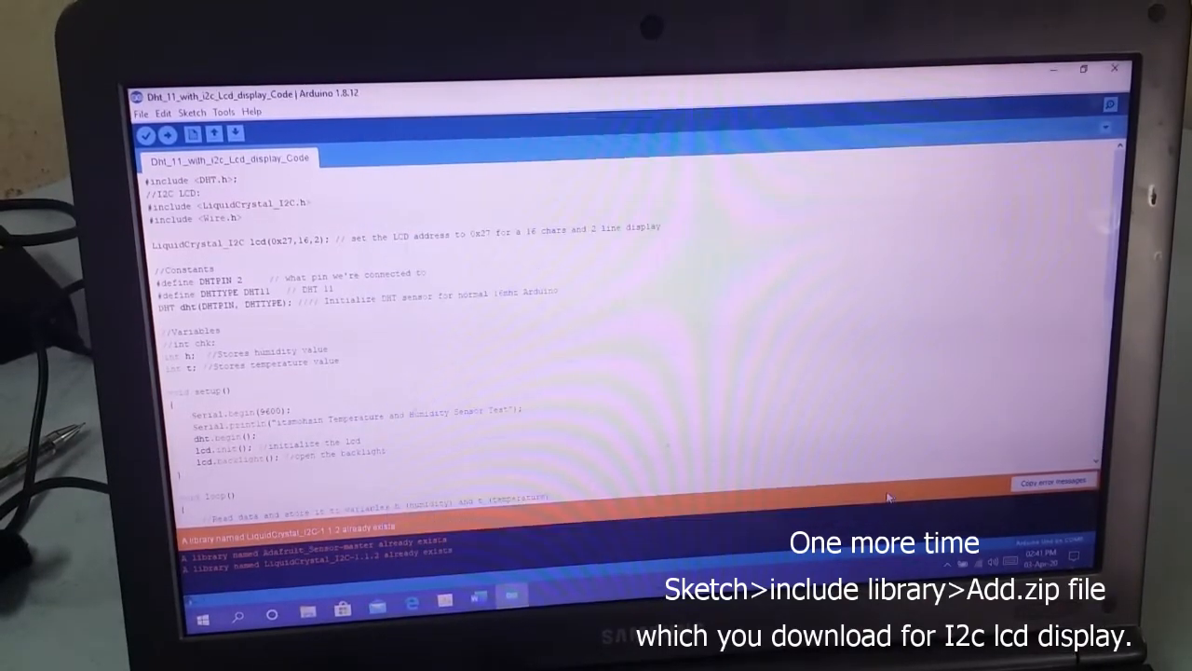